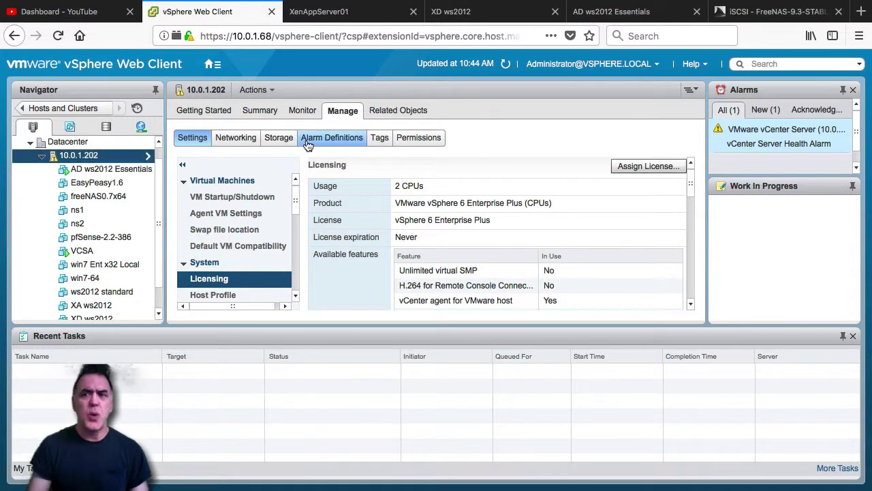
Switch to the FreeNAS tab listing the esxiExtent and xsextent iSCSI extents.
click(751, 14)
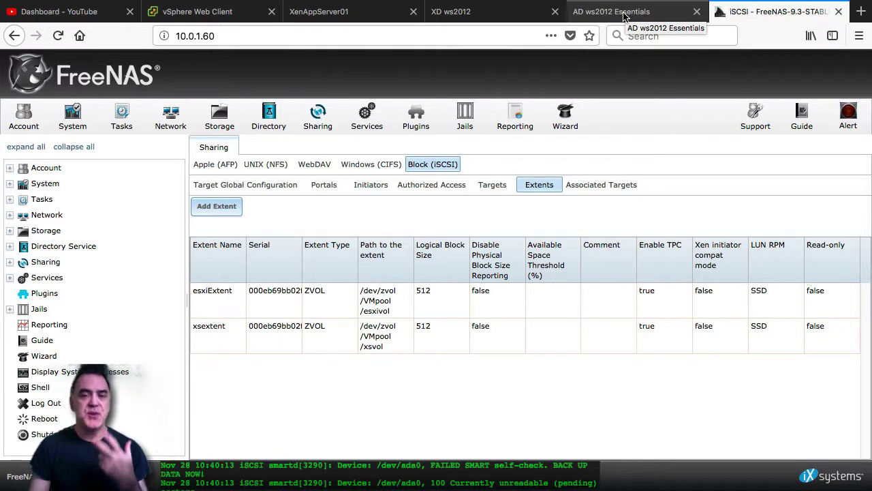
Switch to the ws2012 console tab showing the Windows Server 2012 R2 sign-in screen.
click(625, 14)
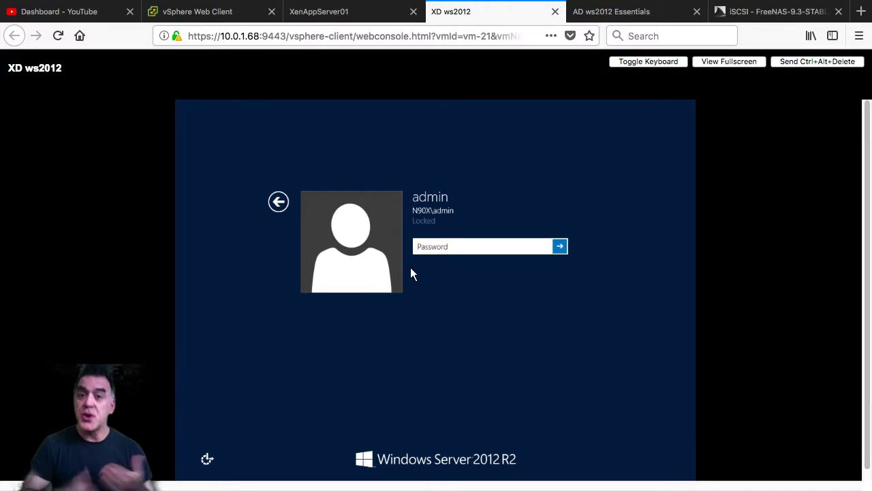
Enter the administrator password and sign in to see XenAppServer01 in Citrix Studio.
text(P)
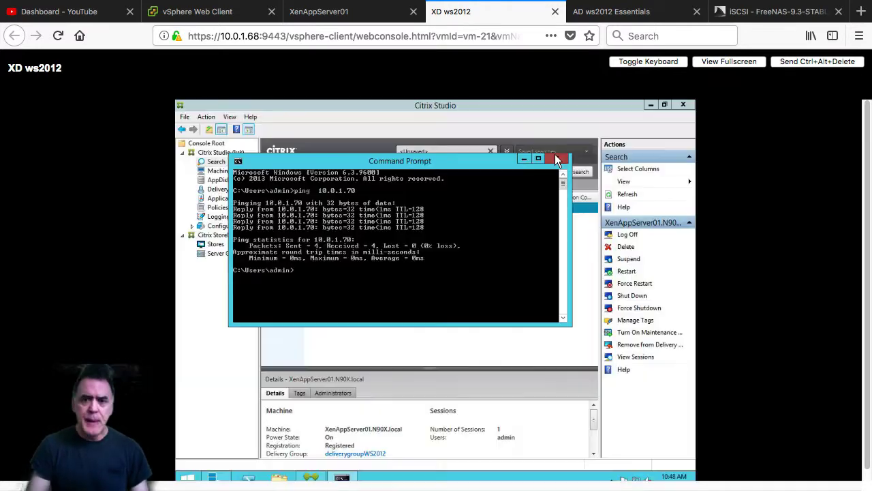
click(554, 154)
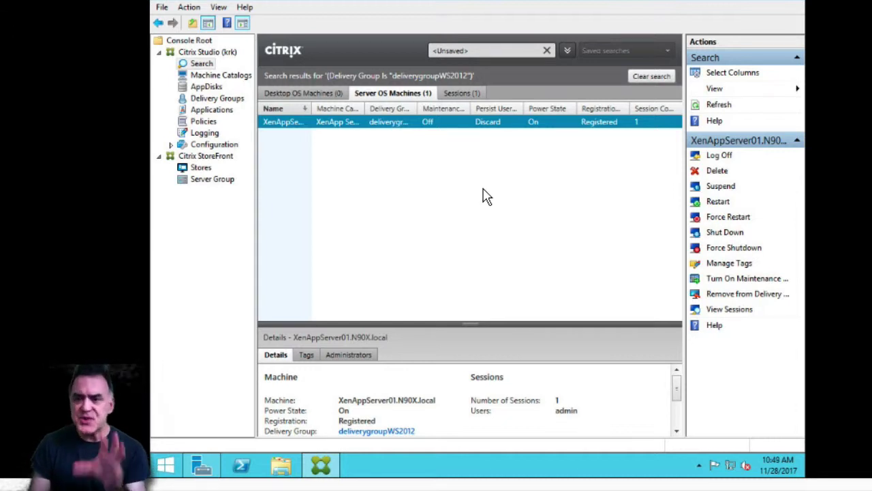
Open Machine Catalogs, unlock the other server with Ctrl+Alt+Delete, and go to Start.
click(227, 77)
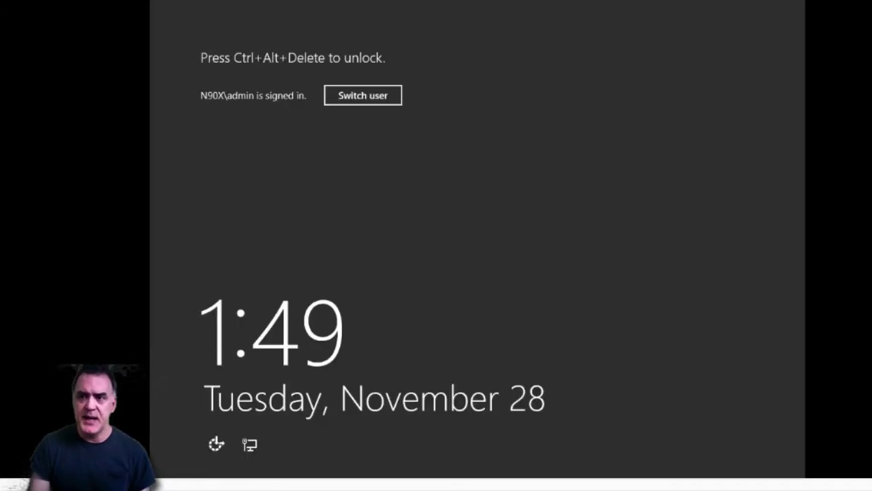
key(ctrl+alt+Delete)
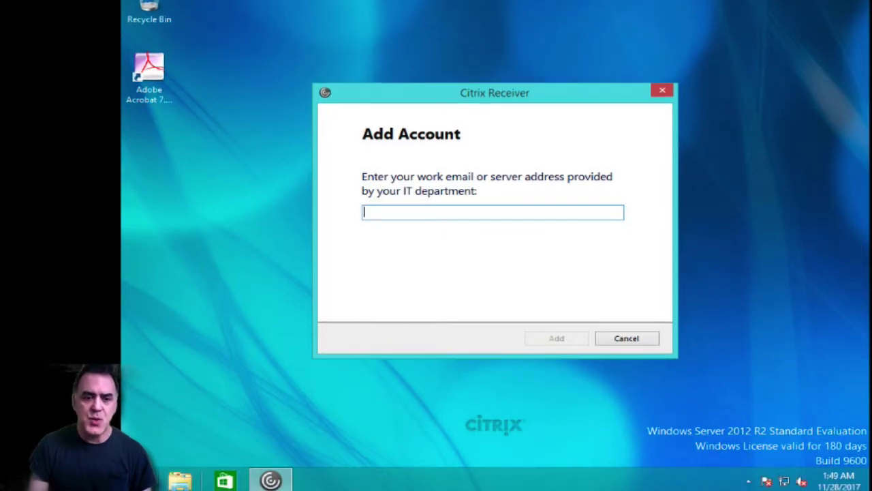
key(super)
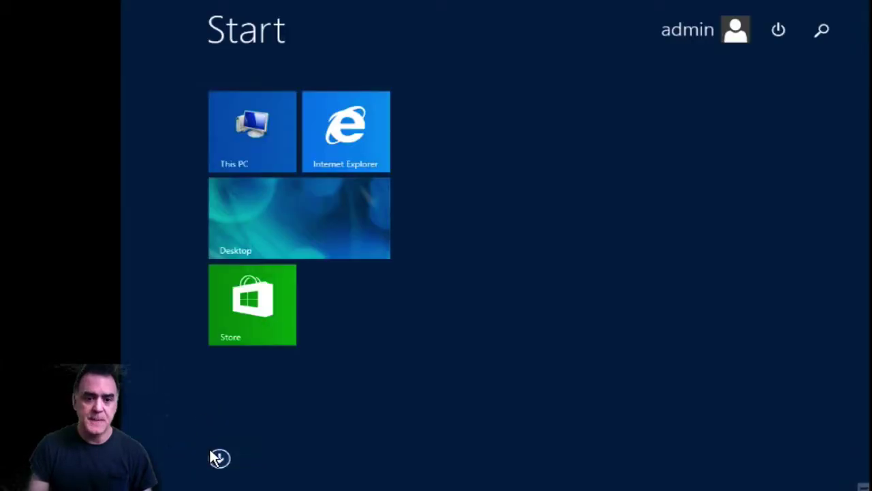
Browse the Start screen's Apps list, then return to the Start tiles.
click(220, 458)
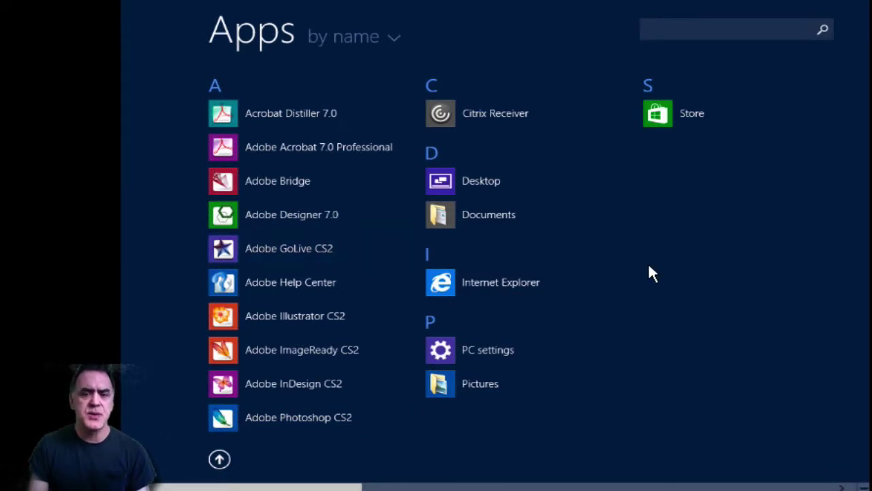
click(219, 459)
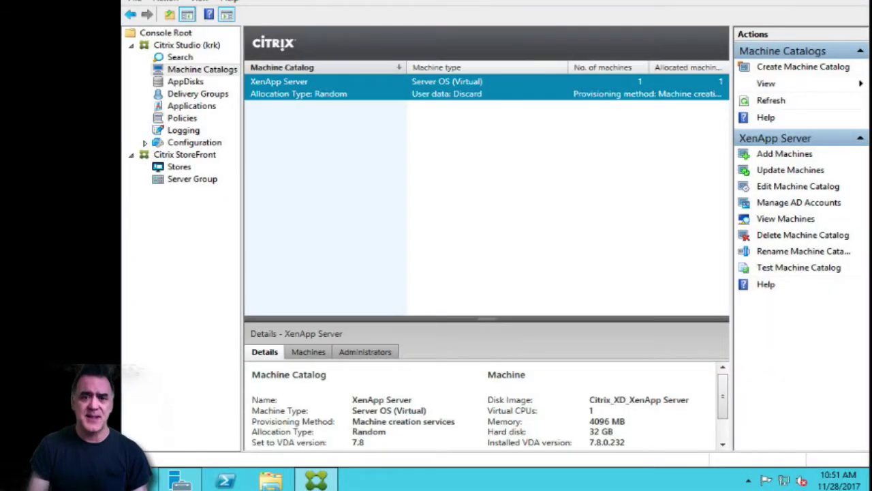
Review deliverygroupWS2012's published applications under Delivery Groups, then leave Studio for Start.
click(197, 97)
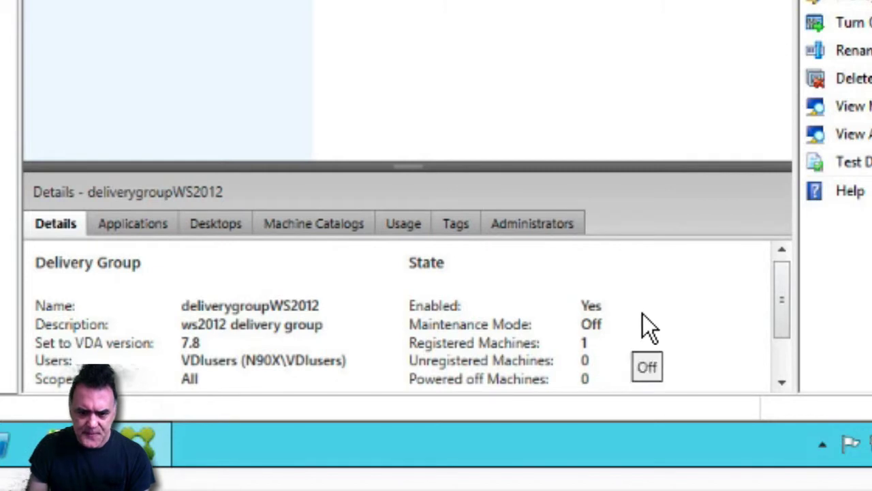
click(122, 225)
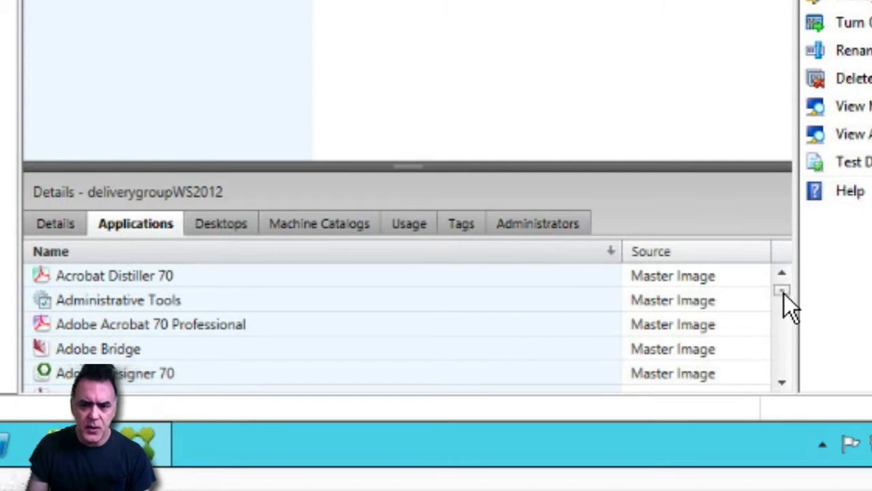
drag(784, 293, 781, 271)
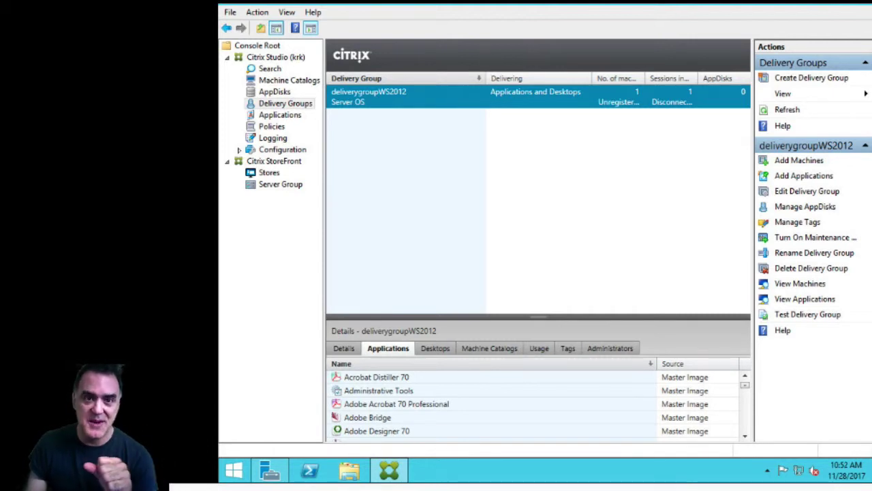
key(super)
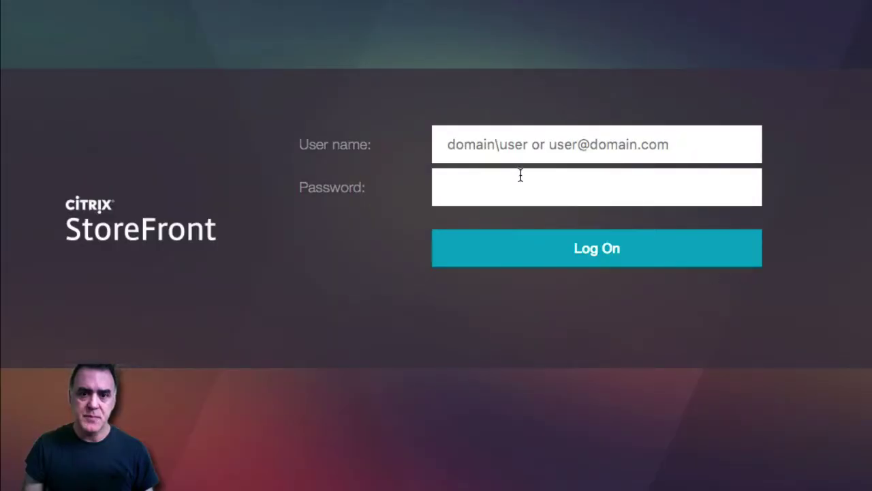
Log on to StoreFront with the domain user name and password.
click(465, 149)
text(n90x\joseph)
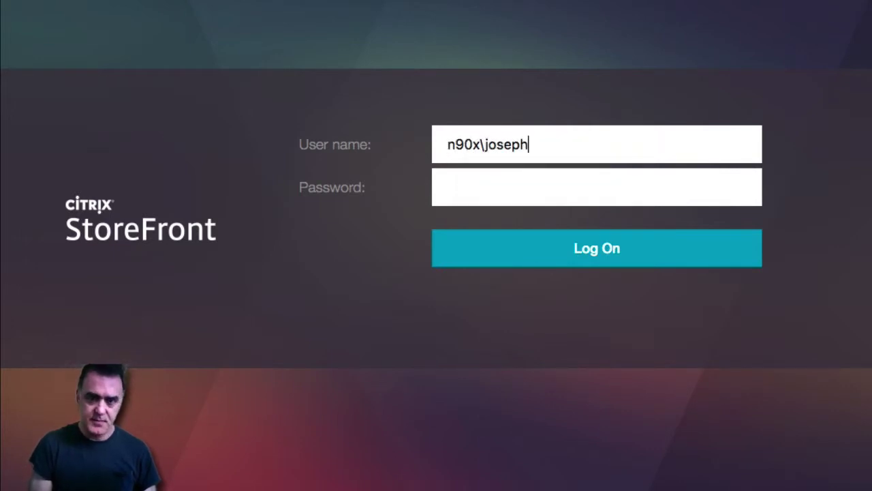
click(448, 187)
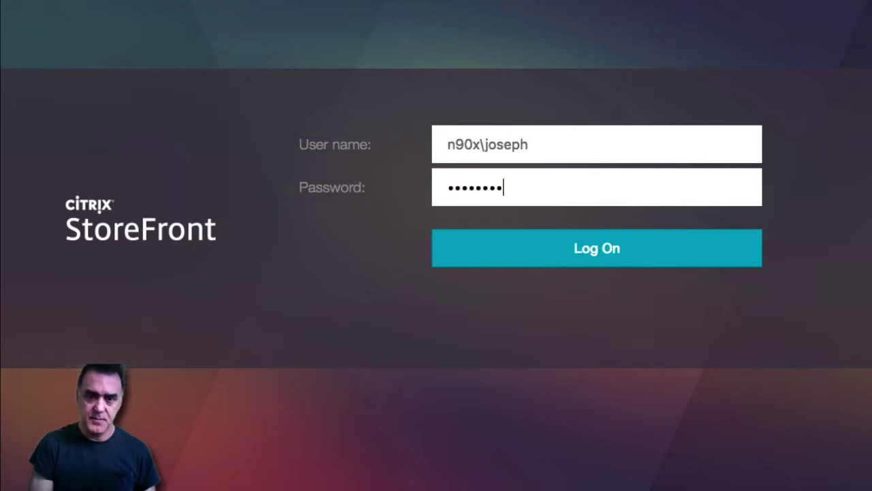
click(598, 253)
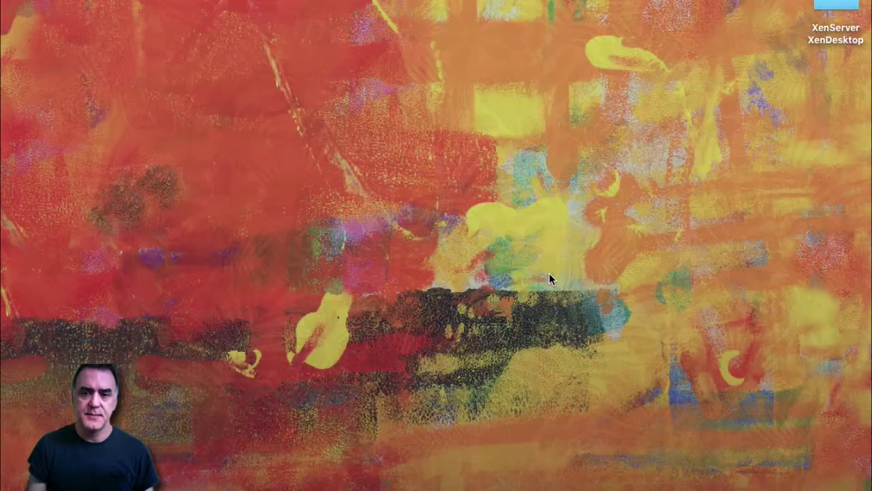
Switch from the dock to the Citrix Viewer remote desktop session.
mouse_move(855, 477)
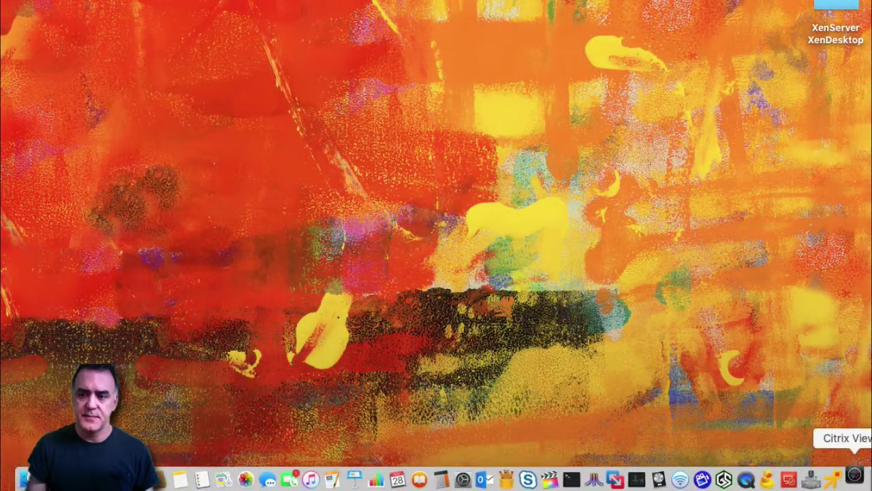
click(855, 478)
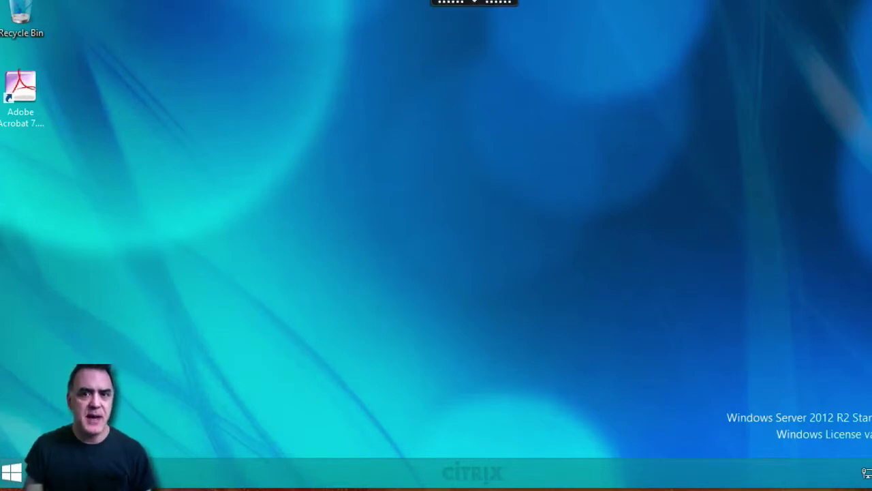
Launch Adobe Photoshop CS2 from the remote Start Apps list and cancel Receiver's Add Account prompt.
click(475, 4)
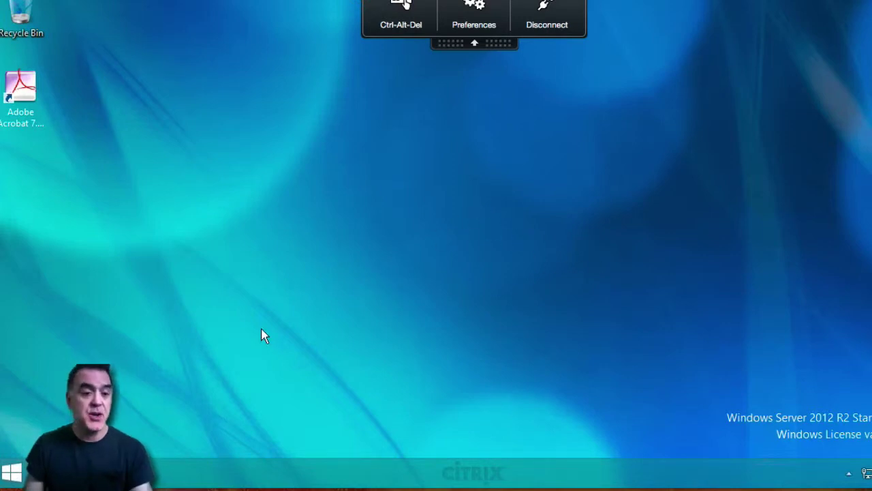
click(11, 472)
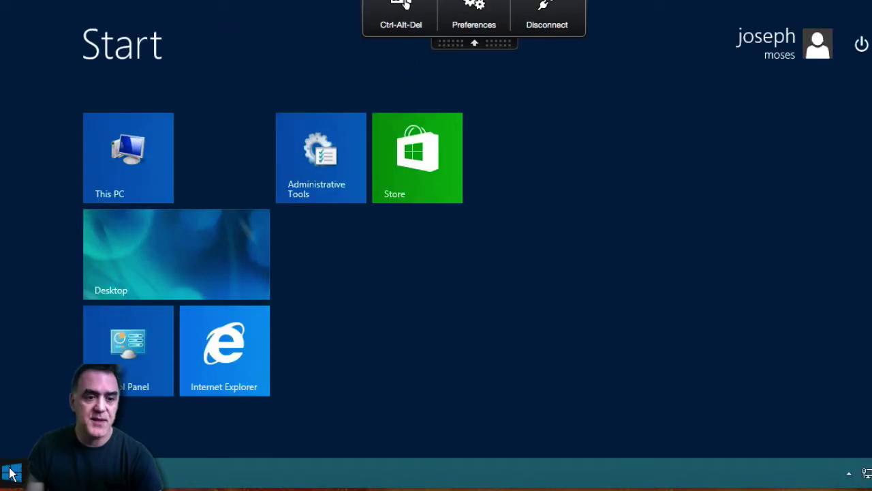
click(95, 443)
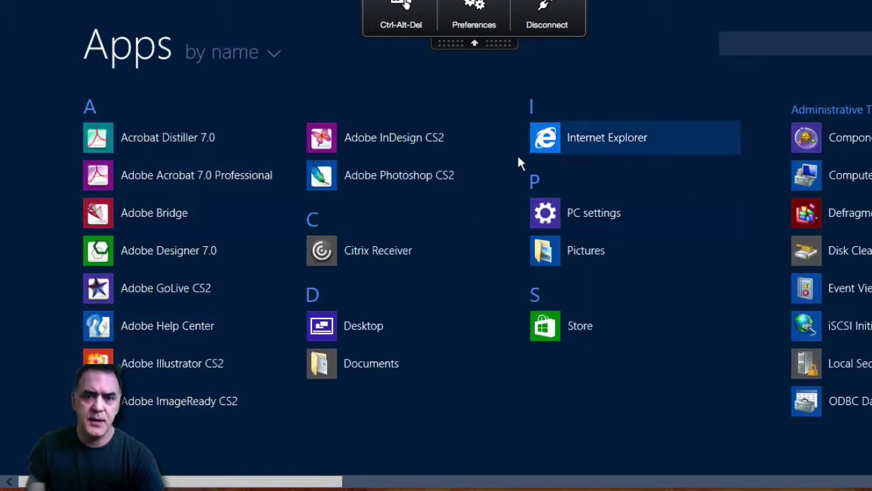
click(400, 175)
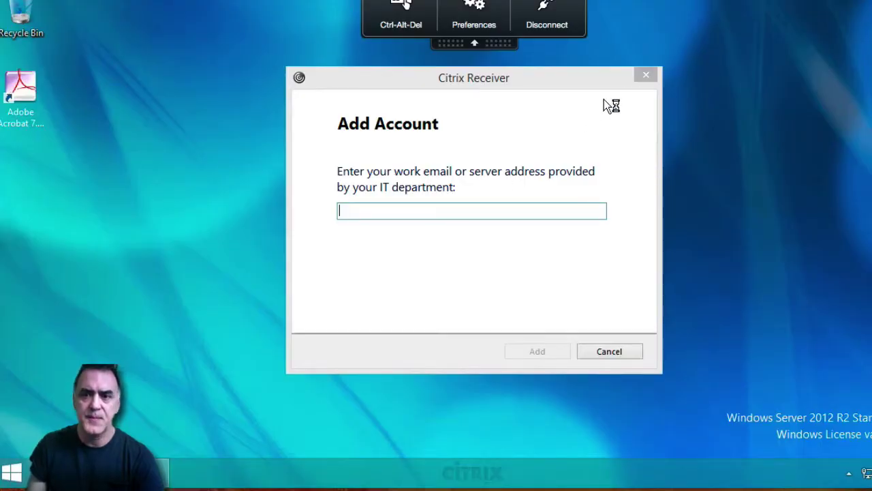
click(621, 353)
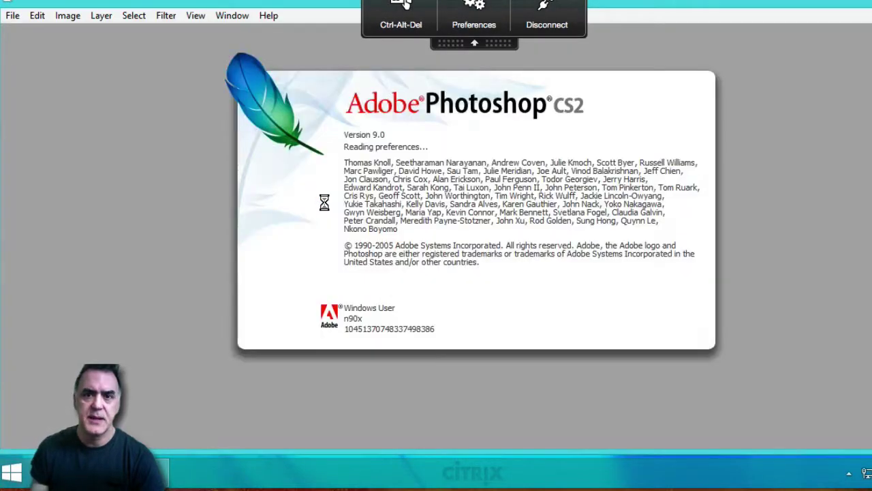
Once Photoshop loads, close its Welcome Screen and cancel the Adobe Updater Preferences.
click(475, 43)
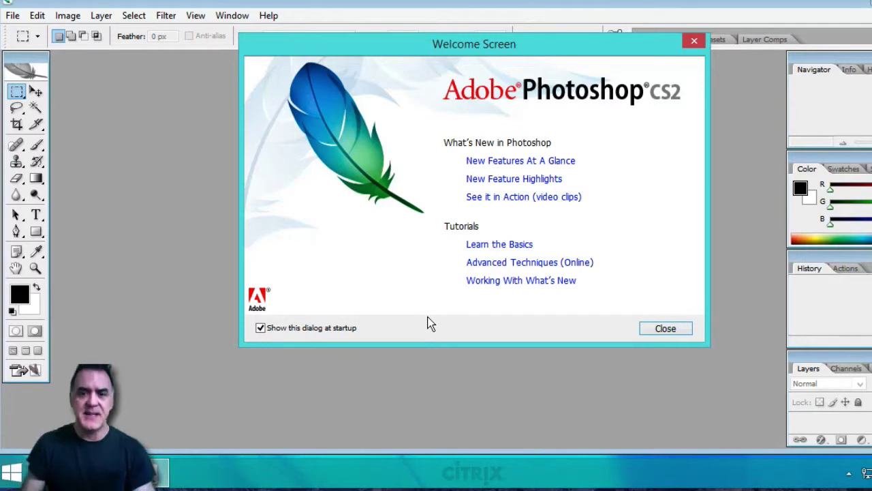
click(652, 331)
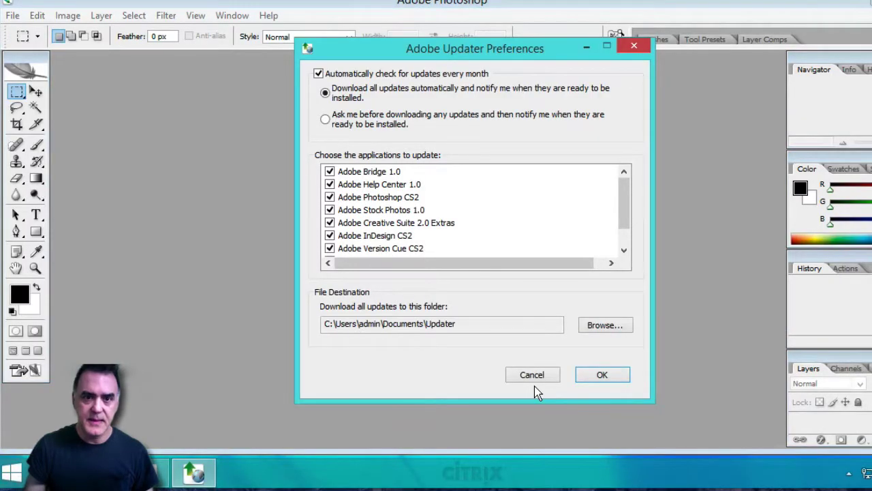
click(549, 374)
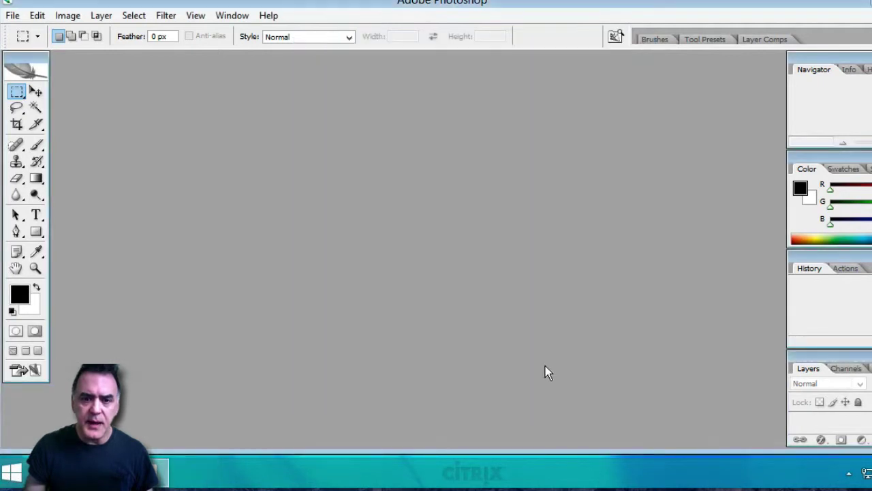
Create a new 7 by 5 inch document and draw a rectangular selection in its upper left.
click(14, 16)
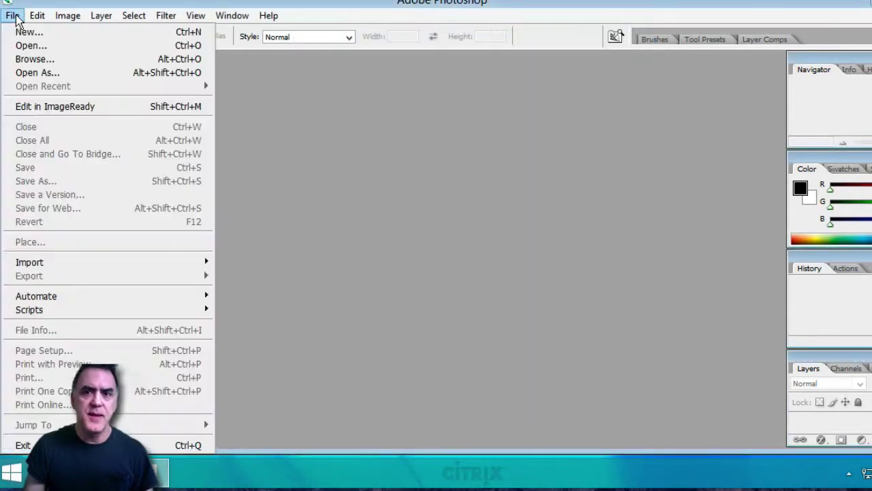
click(26, 31)
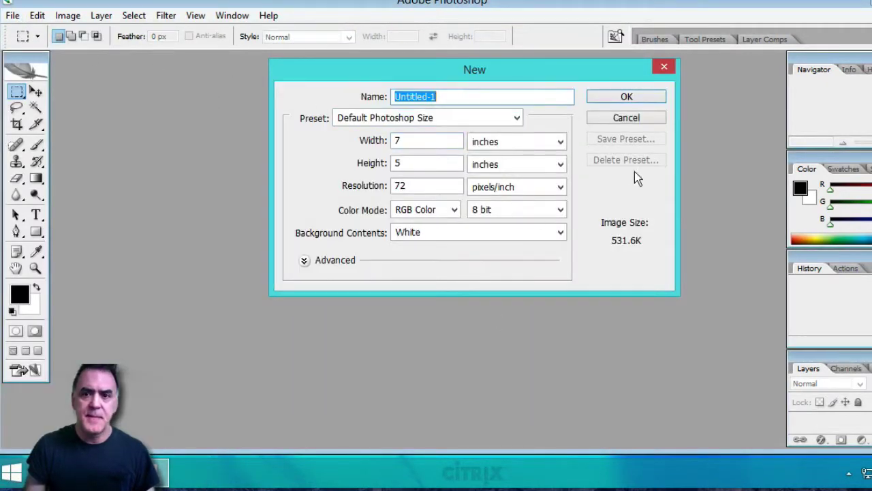
click(626, 99)
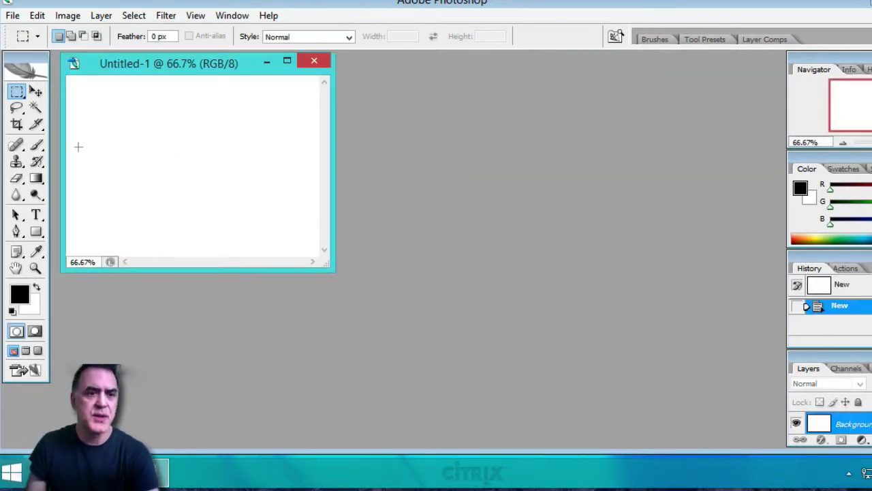
drag(172, 196, 224, 185)
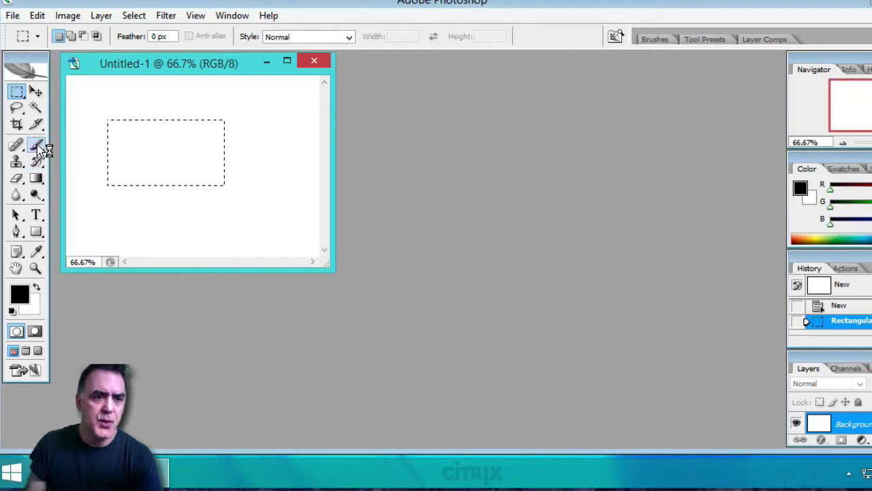
Paint test brush strokes inside the selection along its top, bottom and middle.
click(38, 145)
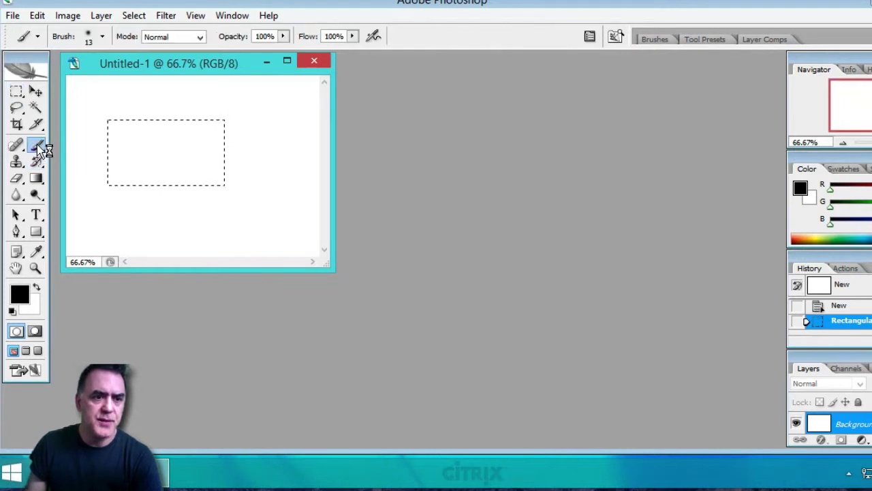
click(111, 176)
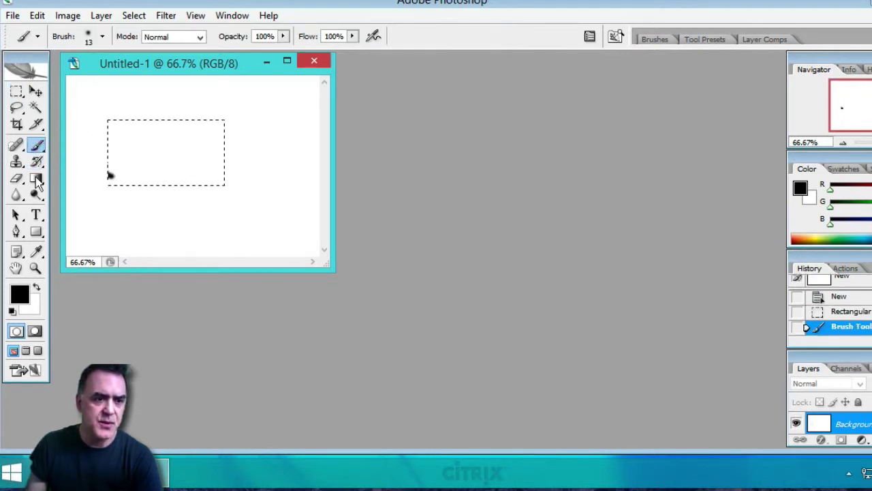
click(16, 232)
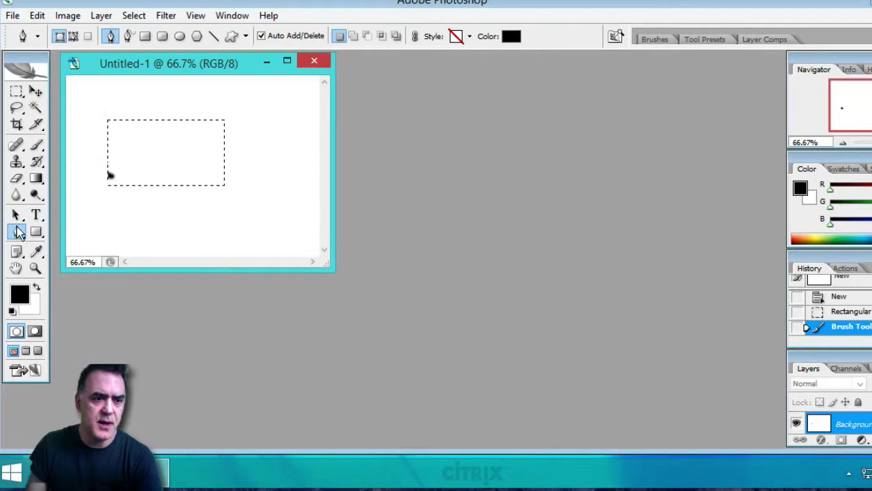
click(37, 145)
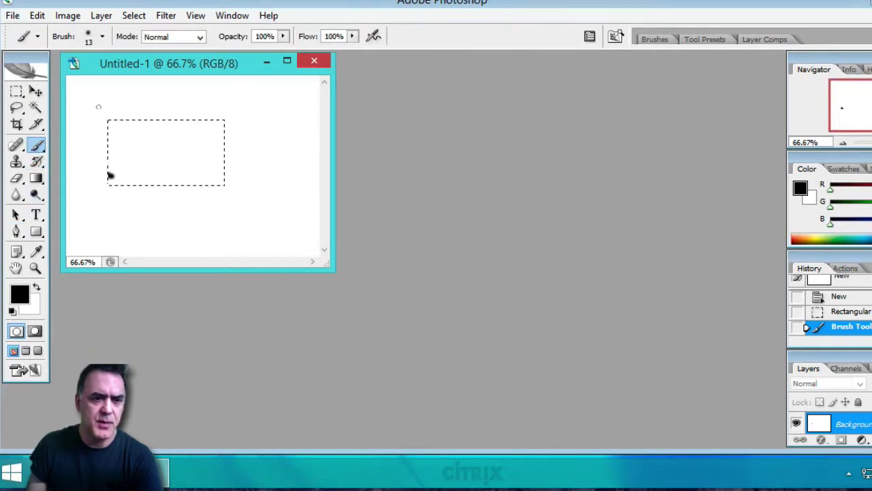
drag(103, 121, 235, 121)
mouse_move(226, 180)
mouse_down()
mouse_move(104, 166)
mouse_move(170, 143)
mouse_up()
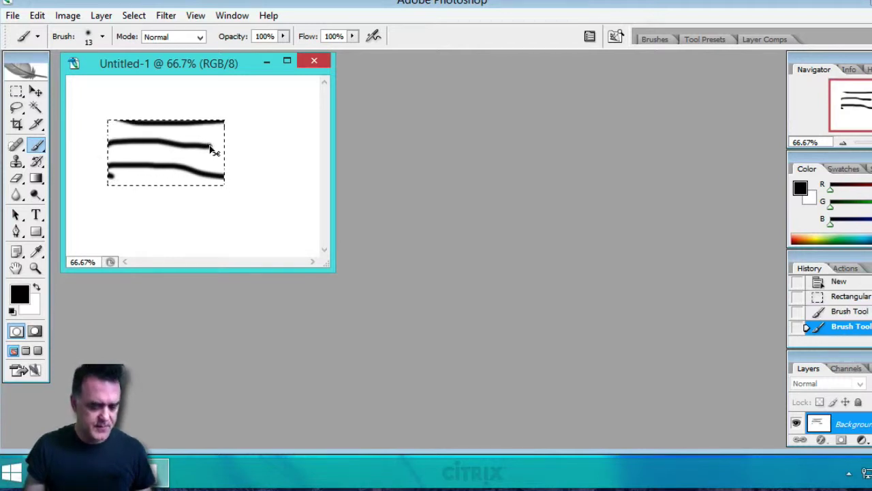
Undo and redo the strokes, delete the selection's contents, and return to the StoreFront browser.
key(ctrl+z)
key(ctrl+z)
key(ctrl+z)
key(ctrl+z)
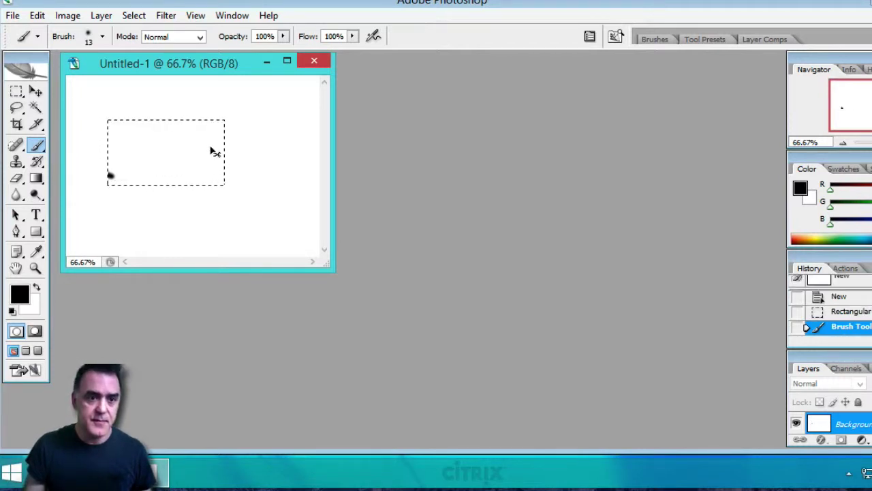
key(ctrl+z)
key(ctrl+z)
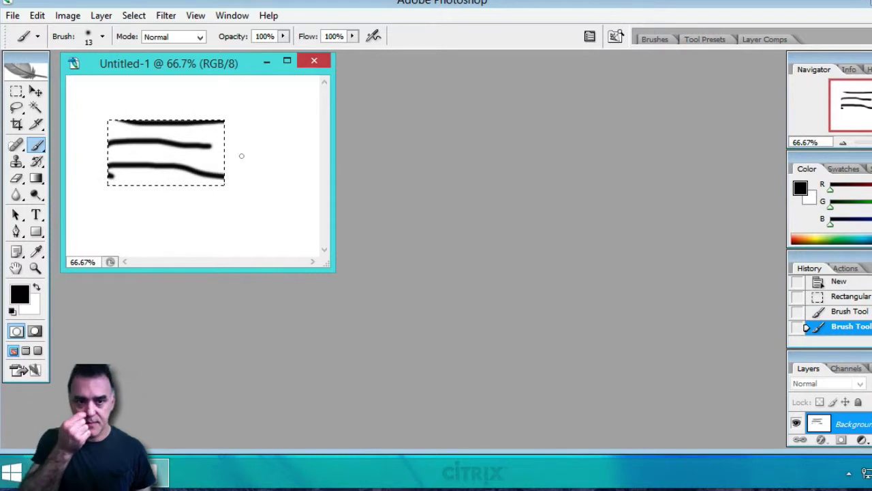
key(Delete)
key(Delete)
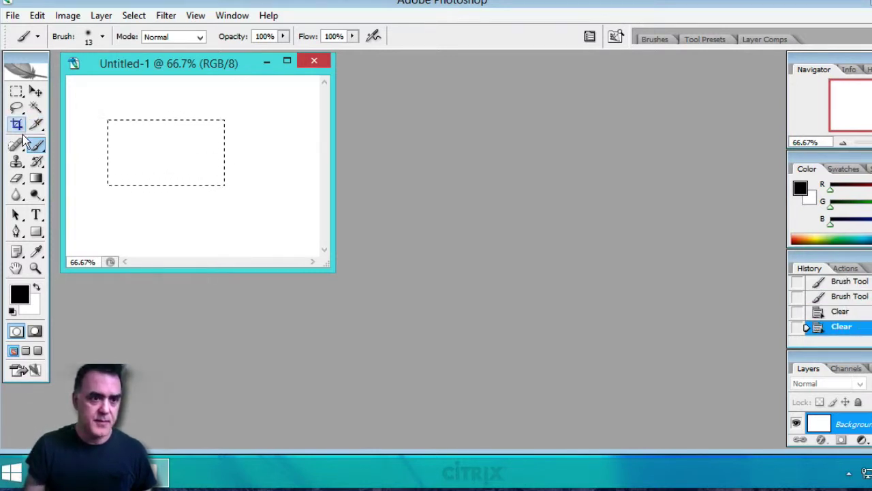
key(a)
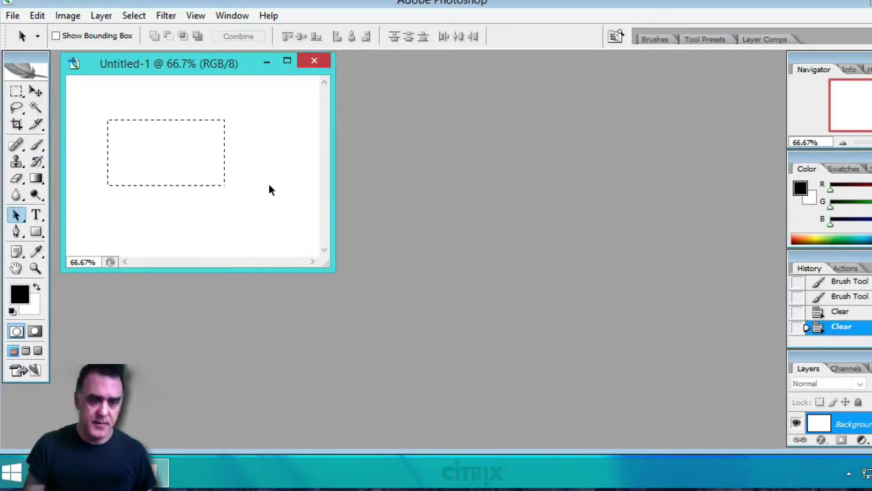
key(Delete)
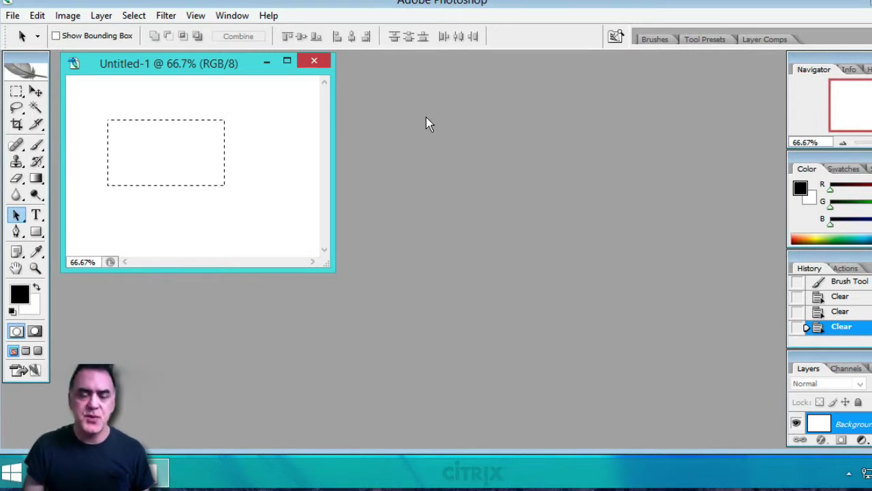
key(super+Tab)
key(super+Tab)
key(super+Tab)
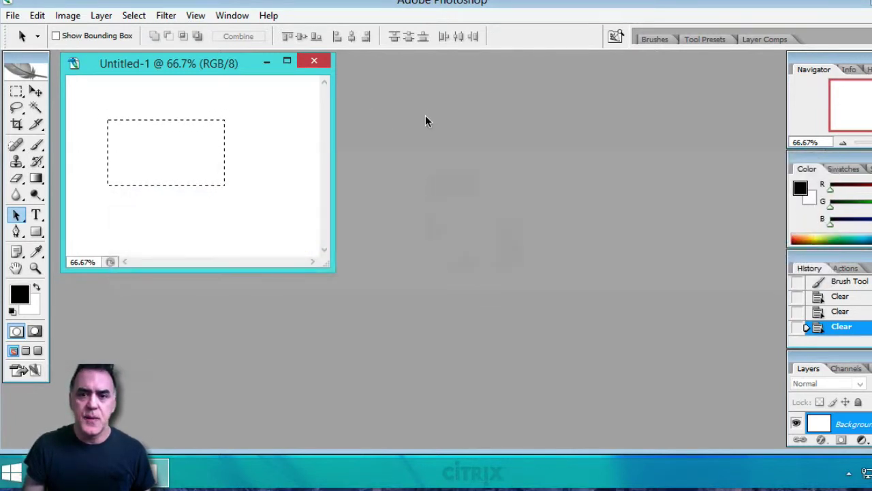
key(super+Tab)
key(super+Tab)
key(super+Tab)
key(super+Tab)
key(super+Tab)
key(super+Tab)
key(super+Tab)
key(super+Tab)
key(super+Tab)
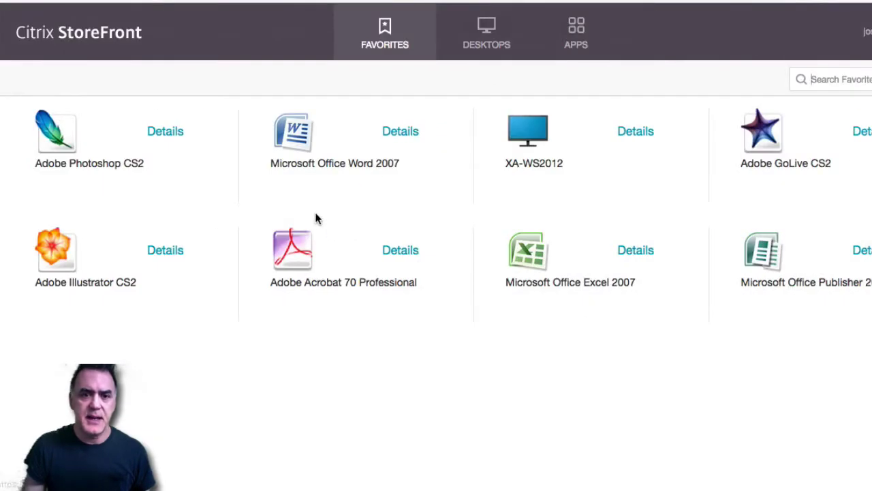
Launch Microsoft Office Word 2007 from the StoreFront Favorites.
click(304, 149)
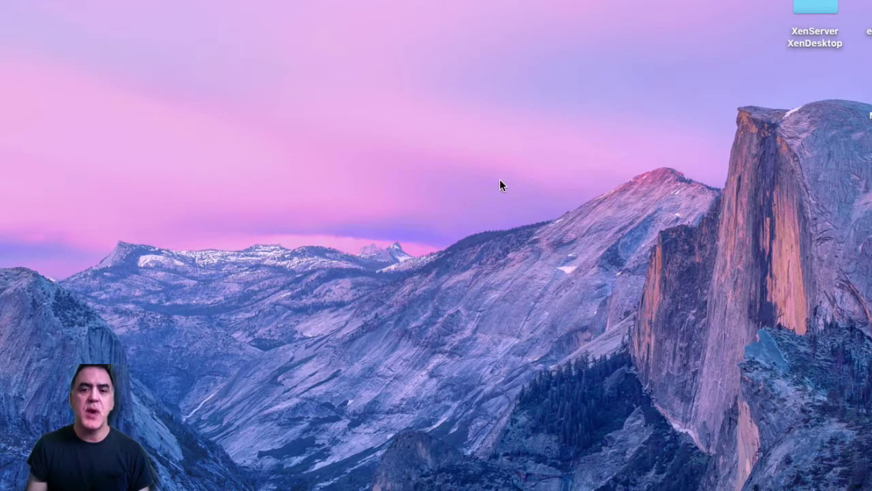
Finish the Office welcome setup, declining to use Microsoft Update.
click(549, 253)
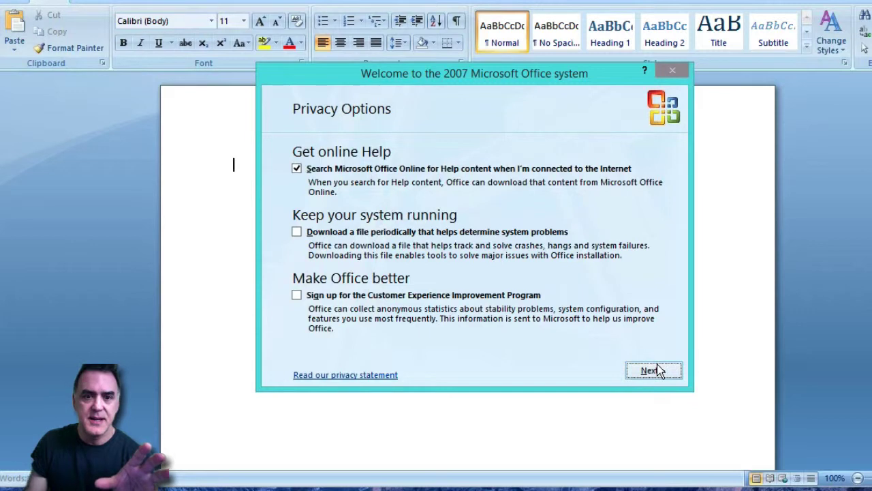
click(654, 366)
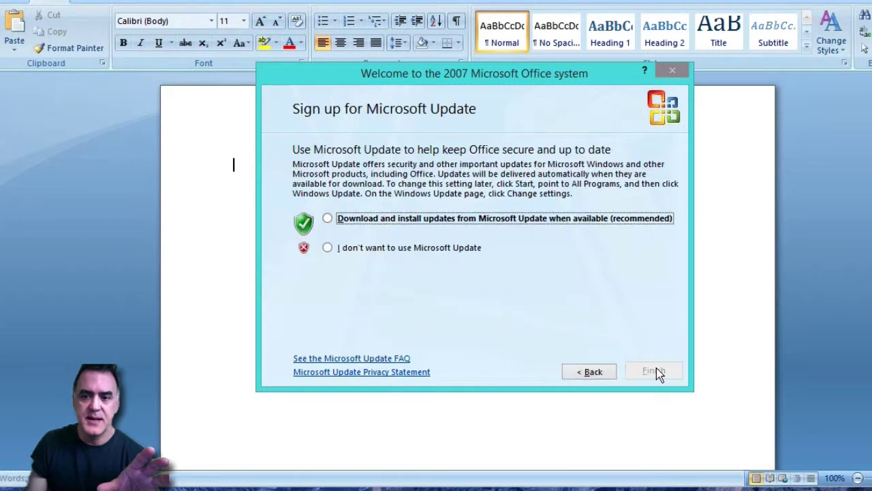
click(394, 249)
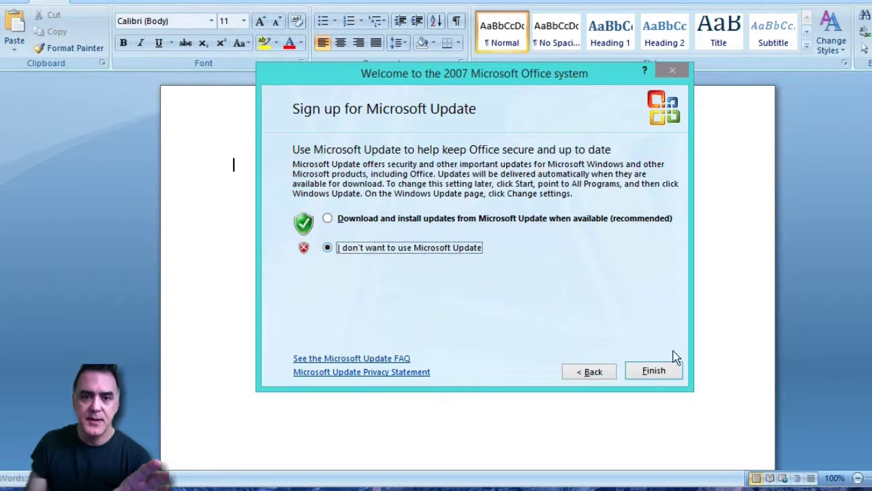
click(654, 371)
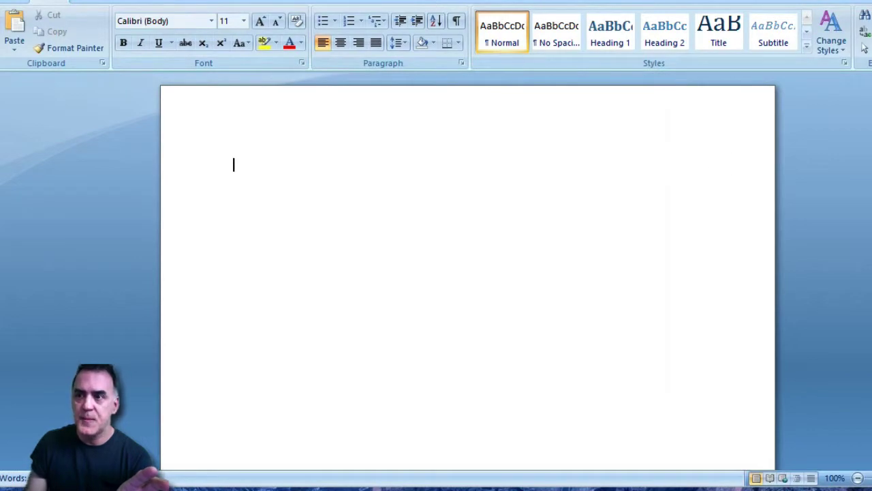
Restore Word from full screen and move the window near the screen top.
double_click(652, 0)
drag(617, 1, 658, 54)
drag(696, 86, 679, 37)
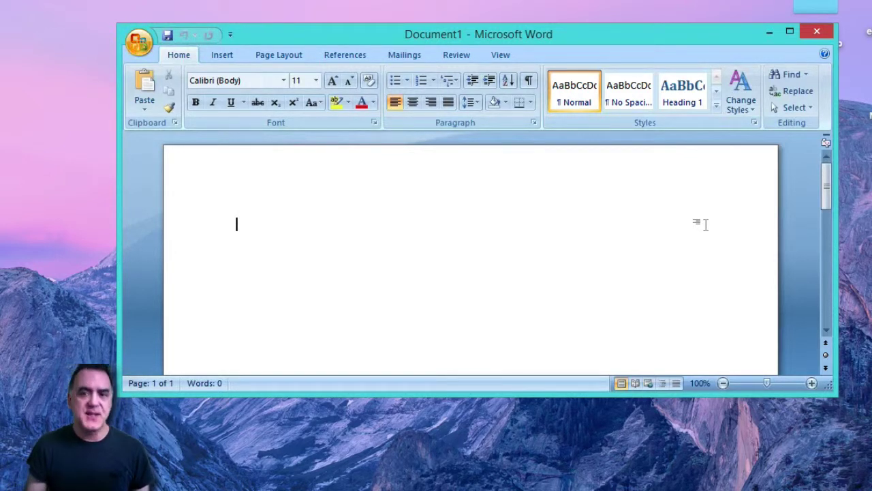
Switch back to StoreFront and launch the XA-WS2012 published desktop.
key(super+Tab)
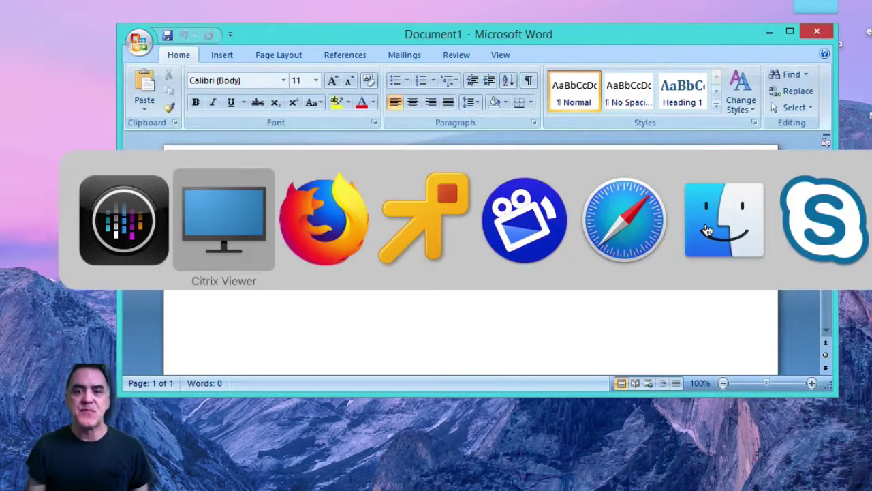
key(super+Tab)
key(super+Tab)
key(super+Tab)
key(super+Tab)
key(super+Tab)
key(super+Tab)
key(super+Tab)
key(super+Tab)
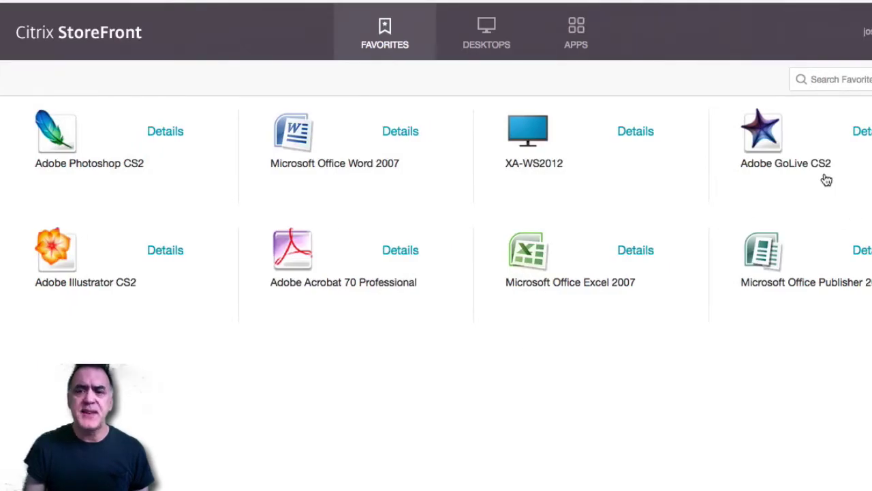
click(536, 129)
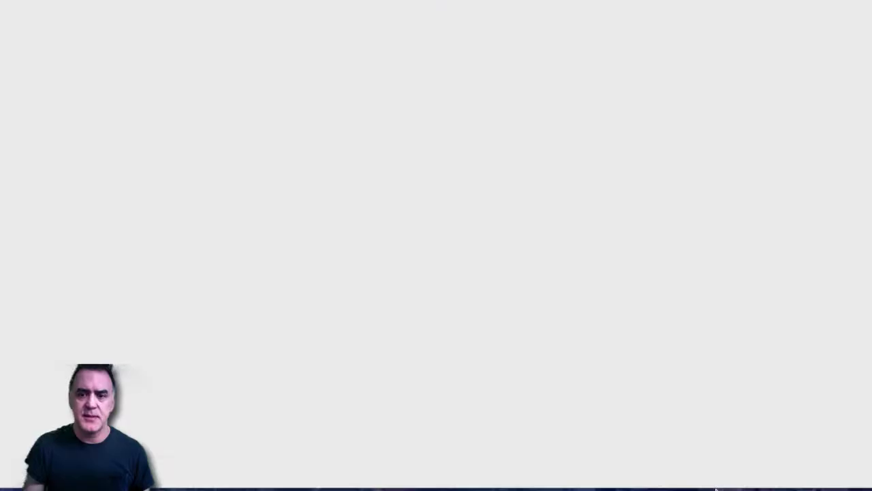
mouse_move(736, 481)
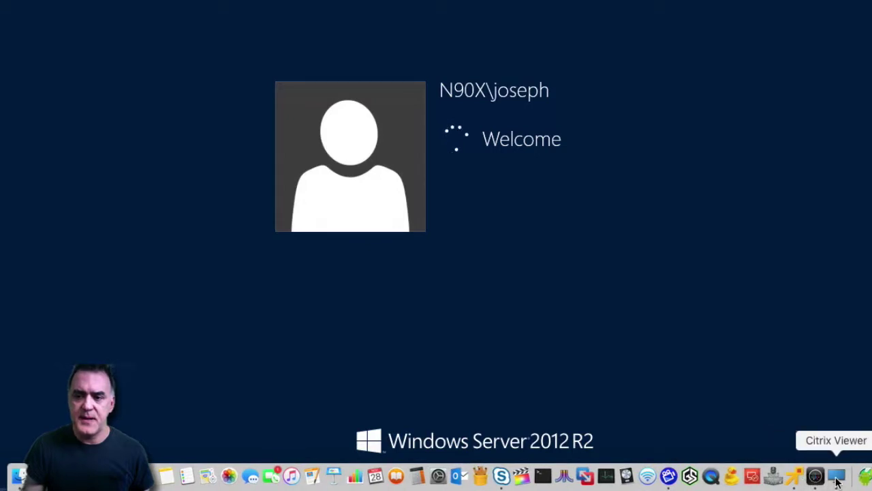
Close Word's Document1 window in the Citrix Viewer session and return to StoreFront Favorites.
click(817, 481)
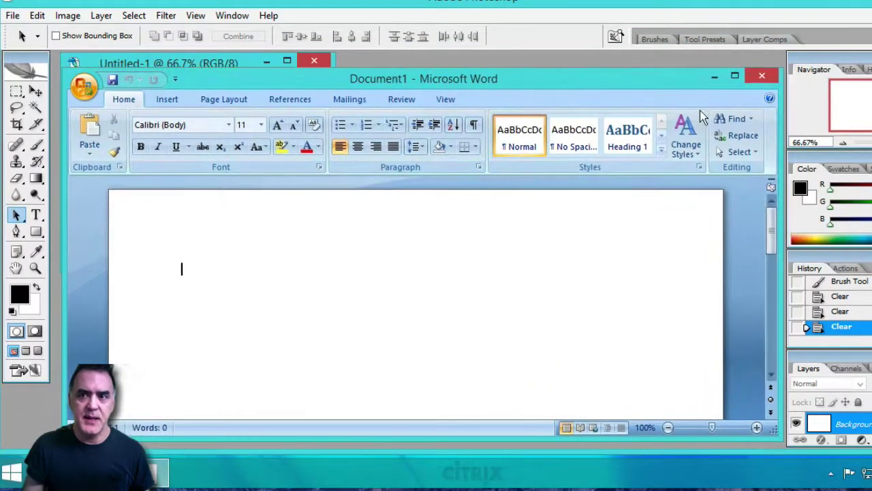
click(762, 74)
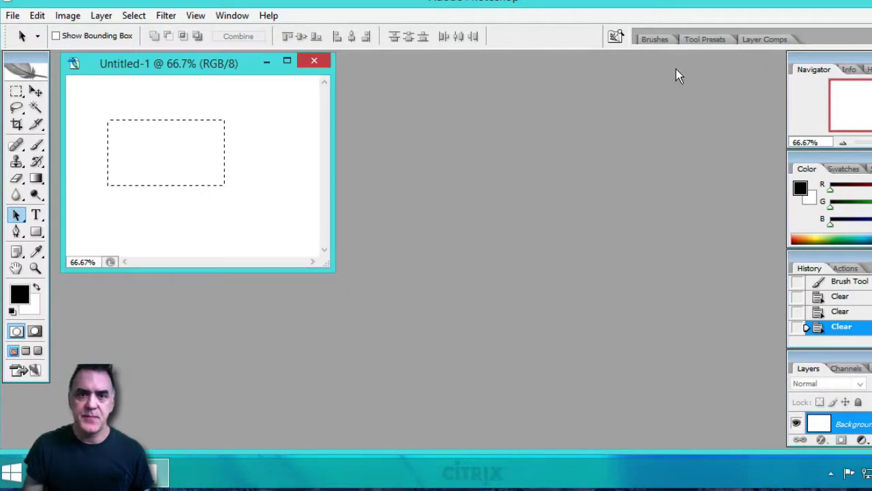
key(super+Tab)
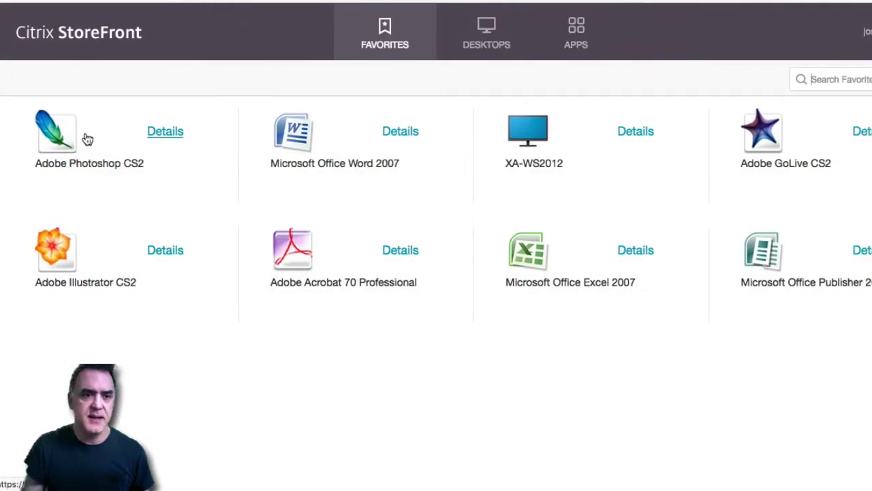
Launch Adobe Photoshop CS2 from the StoreFront Favorites.
click(56, 134)
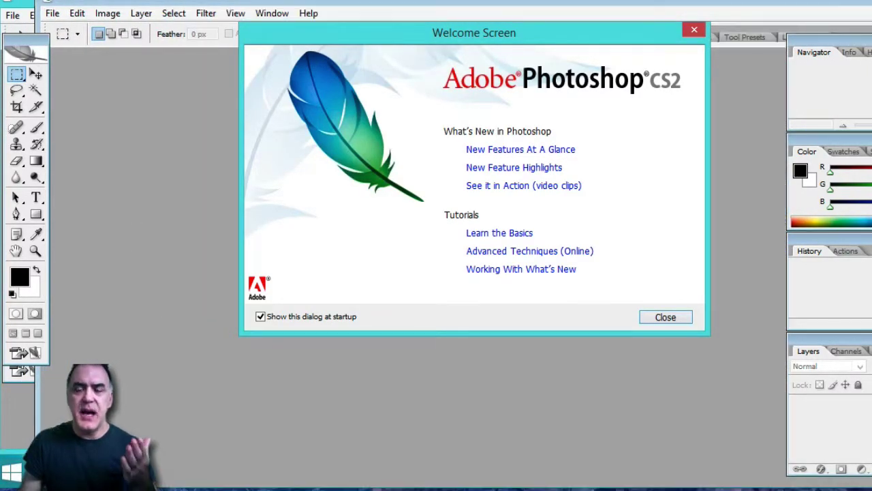
Close the Photoshop Welcome Screen and dismiss the UAC prompt and updater error.
click(691, 31)
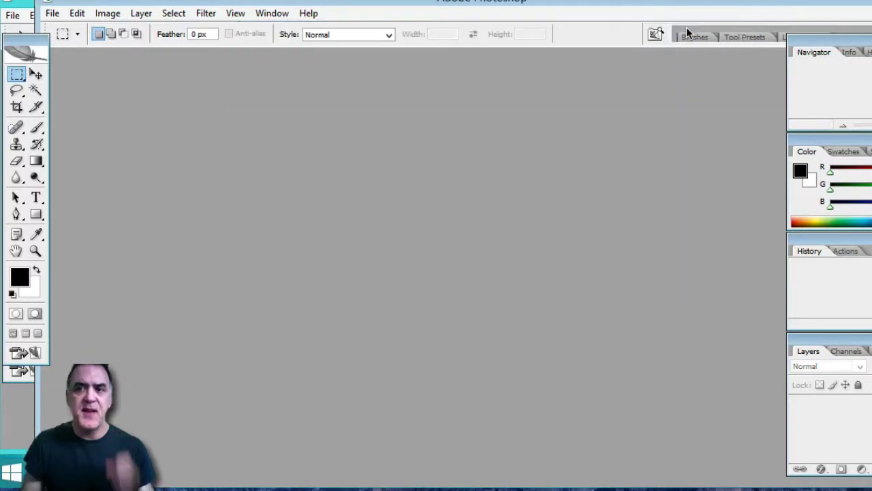
click(597, 376)
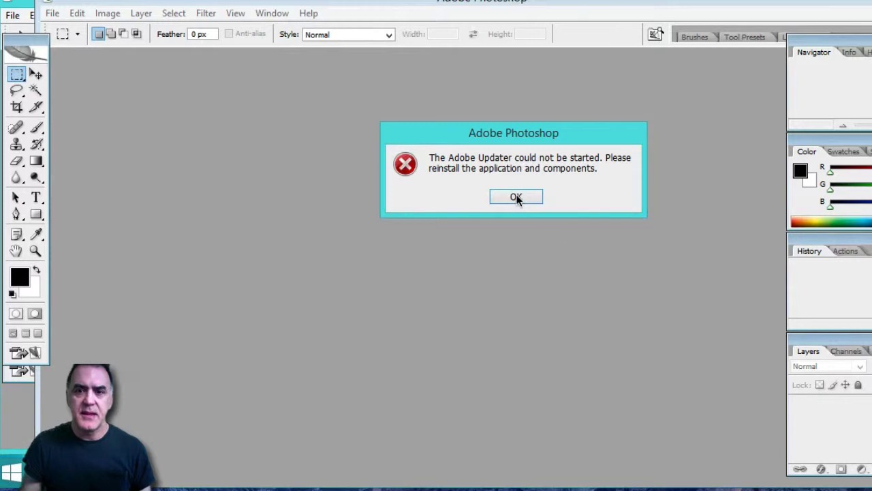
click(516, 197)
drag(413, 5, 459, 6)
Create a new default-size Untitled-1 document, 7 by 5 inches at 72 pixels/inch.
click(100, 14)
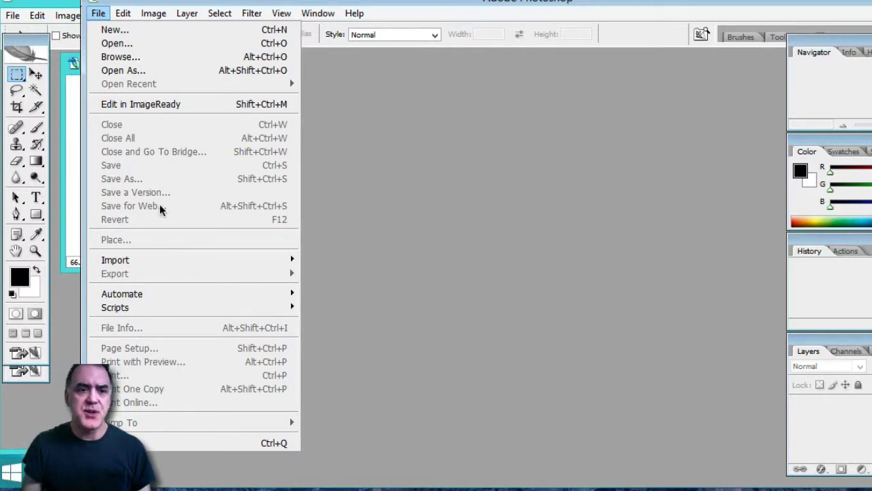
click(115, 30)
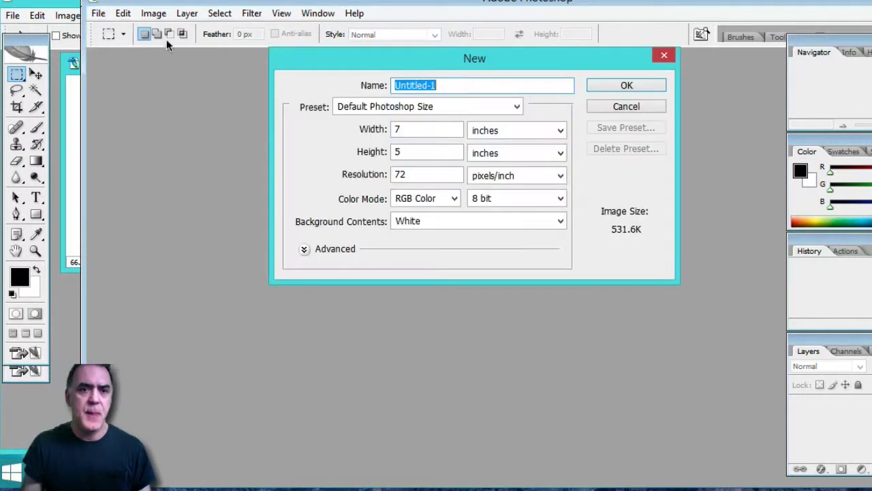
click(626, 86)
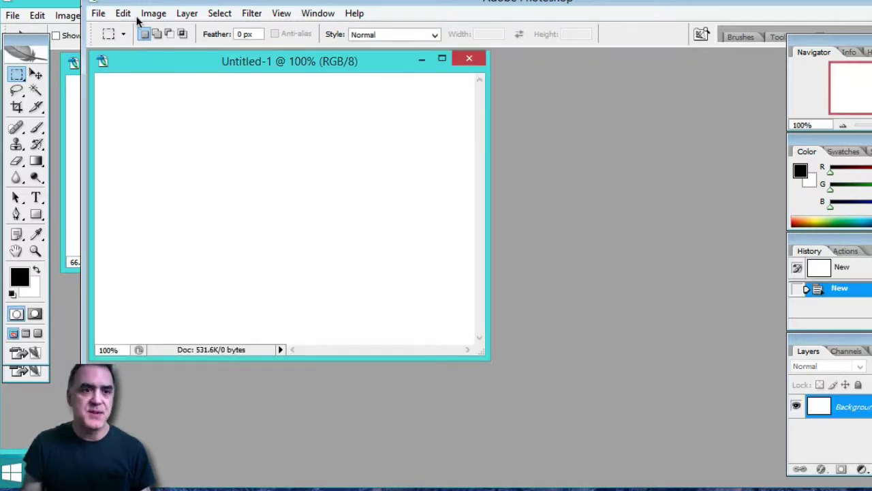
drag(152, 0, 71, 0)
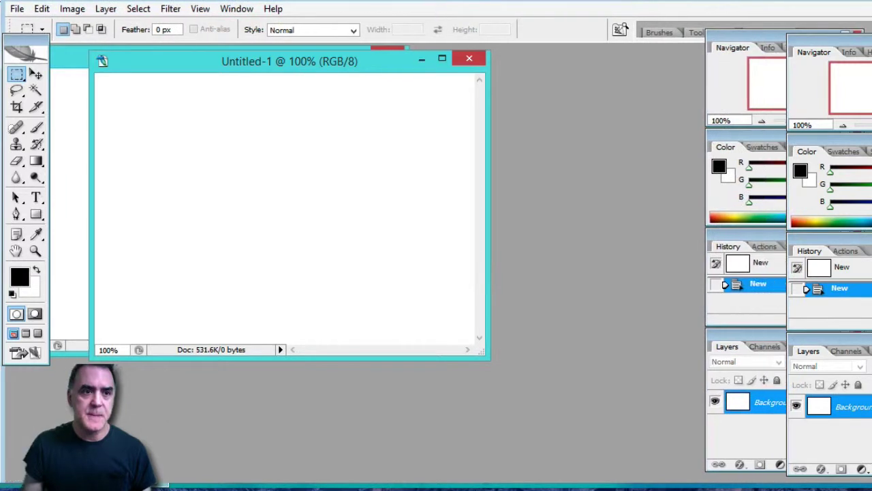
Add a slice and a black brush scribble to Untitled-1, then close it without saving.
click(37, 108)
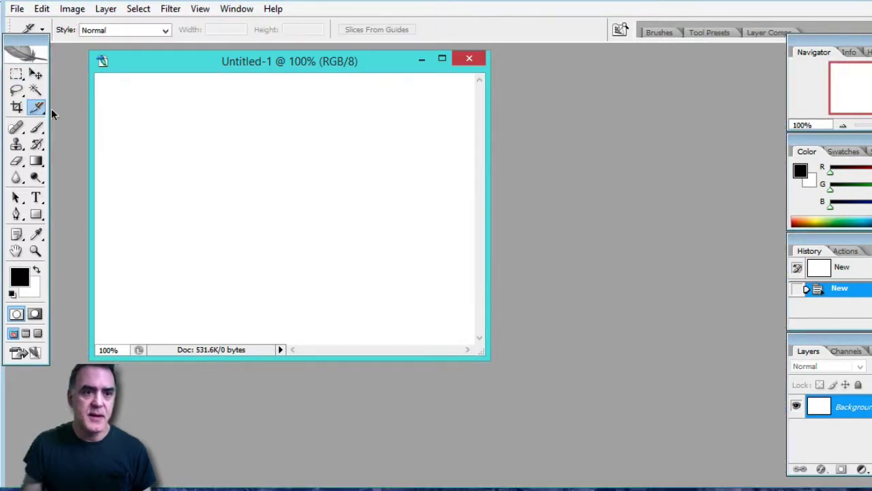
mouse_move(159, 99)
mouse_down()
mouse_move(143, 97)
mouse_move(175, 169)
mouse_move(158, 97)
mouse_up()
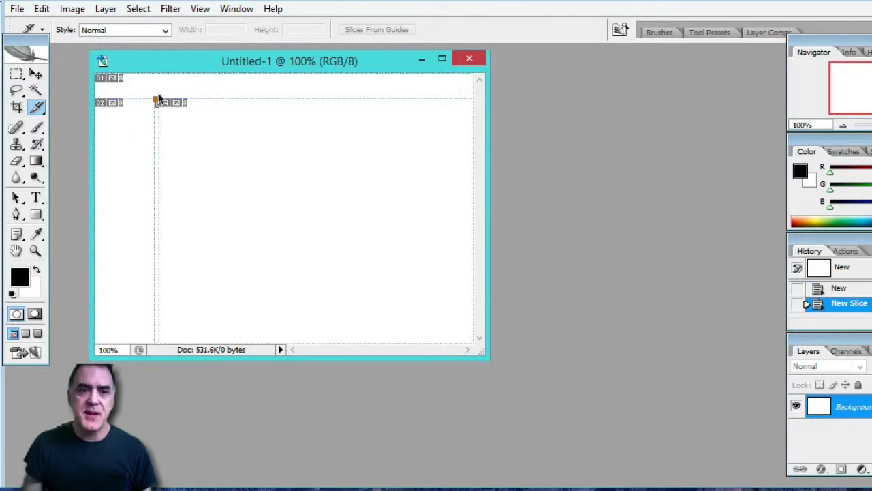
click(37, 129)
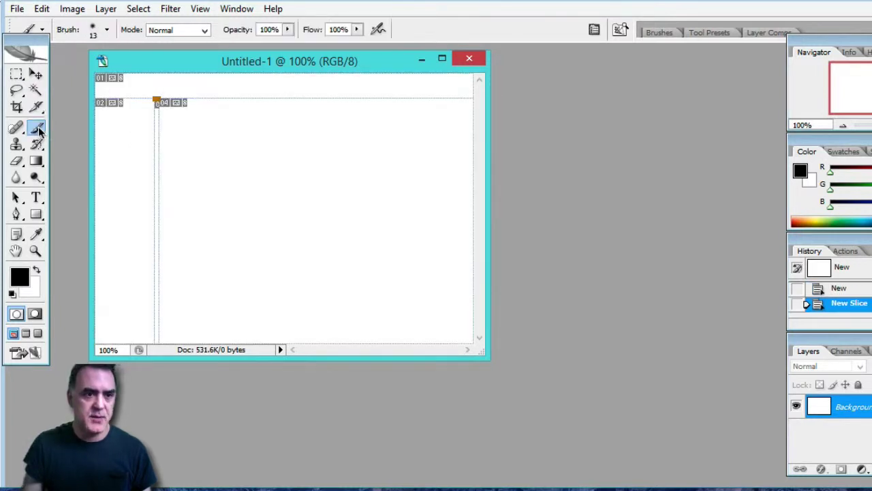
mouse_move(209, 119)
mouse_down()
mouse_move(197, 127)
mouse_move(284, 232)
mouse_move(227, 252)
mouse_move(392, 188)
mouse_move(167, 167)
mouse_move(208, 113)
mouse_move(313, 116)
mouse_up()
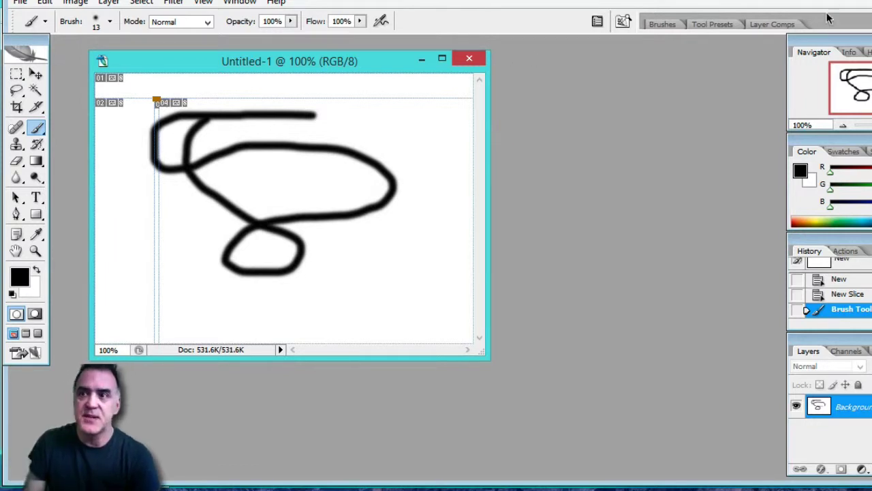
key(ctrl+w)
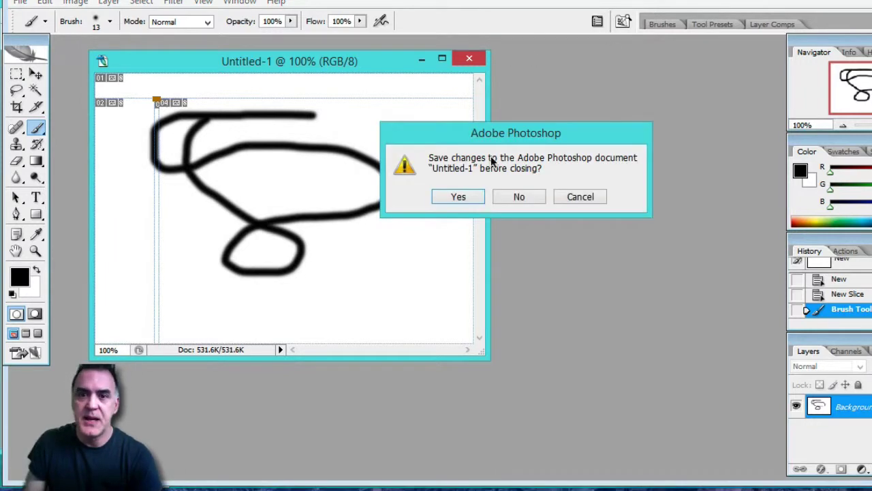
click(510, 197)
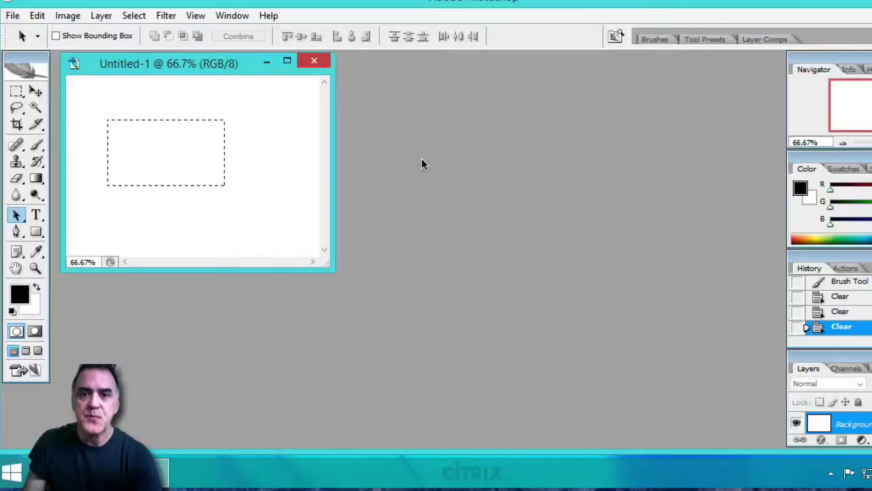